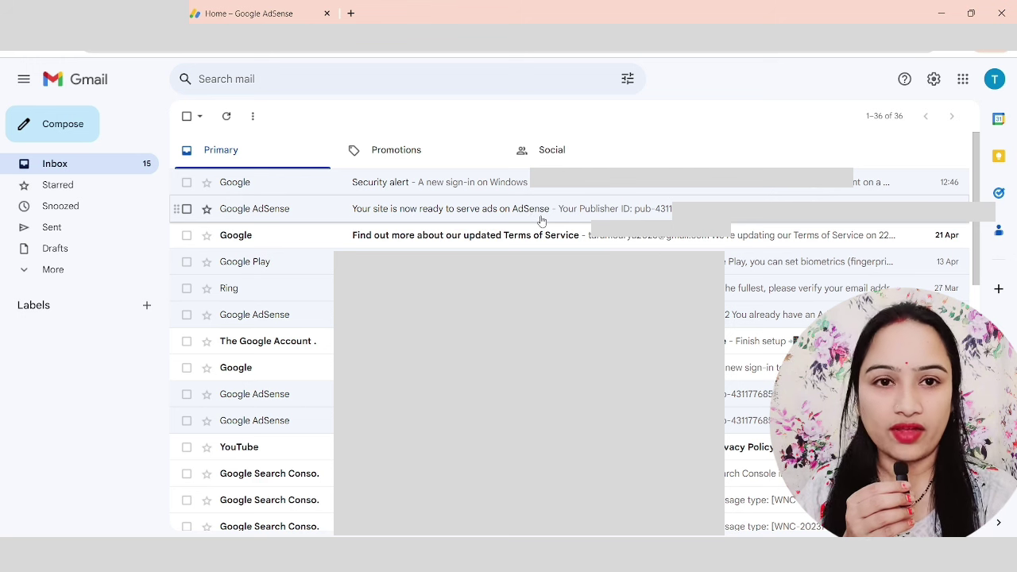
# Step: Open the AdSense email about the site being ready to serve ads and examine its site name and received date
pyautogui.click(484, 219)
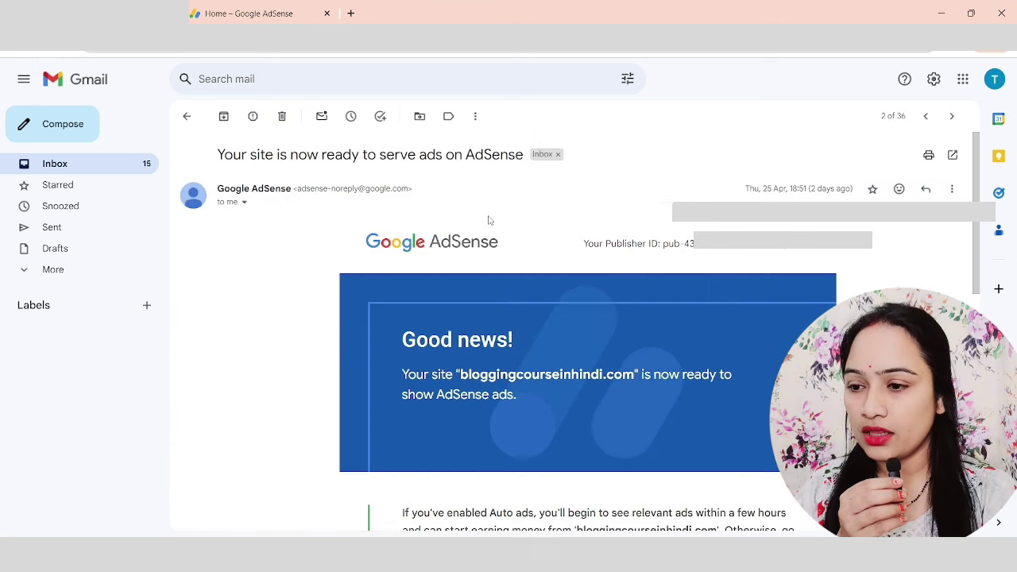
pyautogui.moveTo(449, 368); pyautogui.dragTo(636, 374)
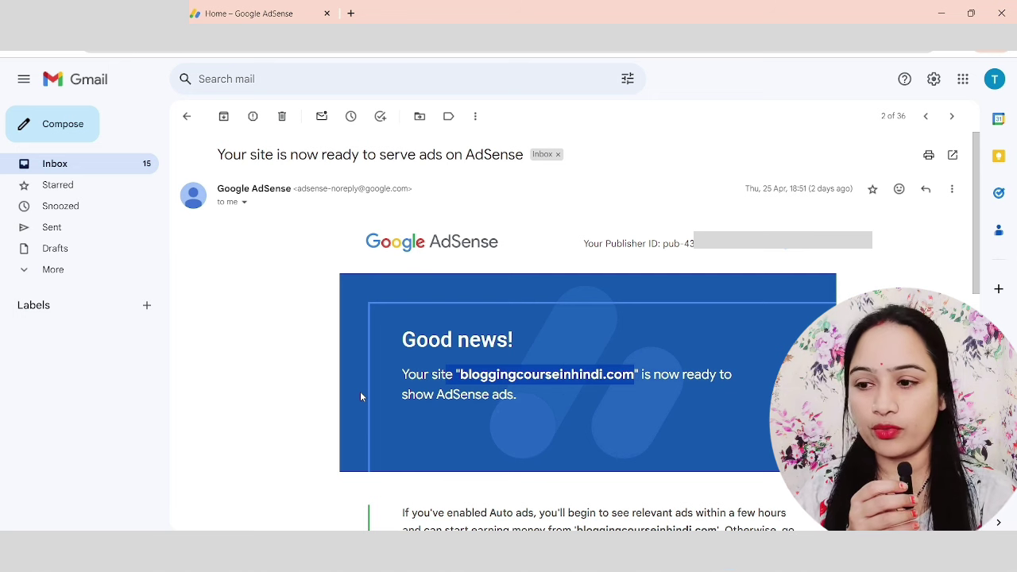
pyautogui.moveTo(807, 189); pyautogui.dragTo(858, 191)
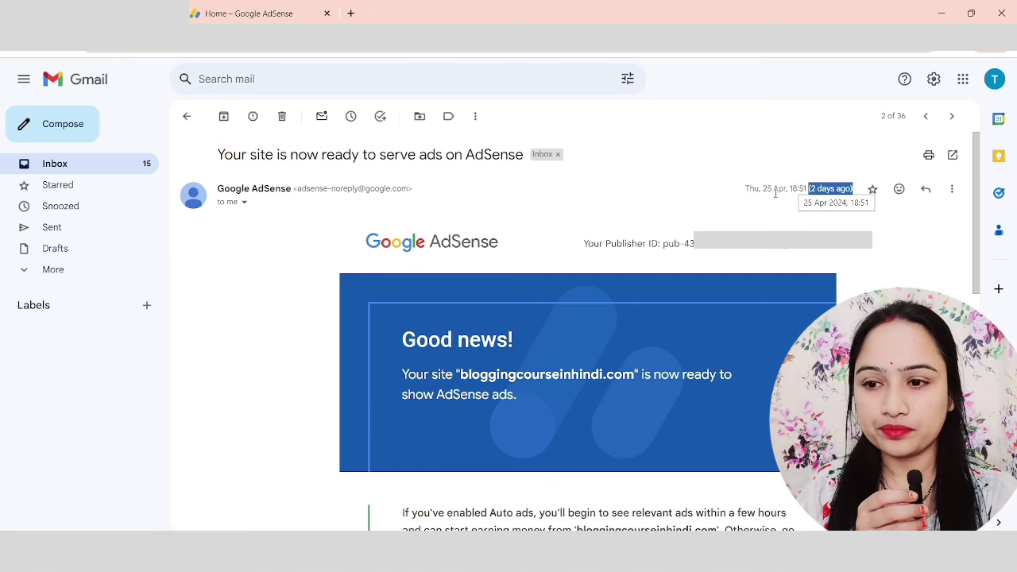
pyautogui.moveTo(763, 190); pyautogui.dragTo(795, 189)
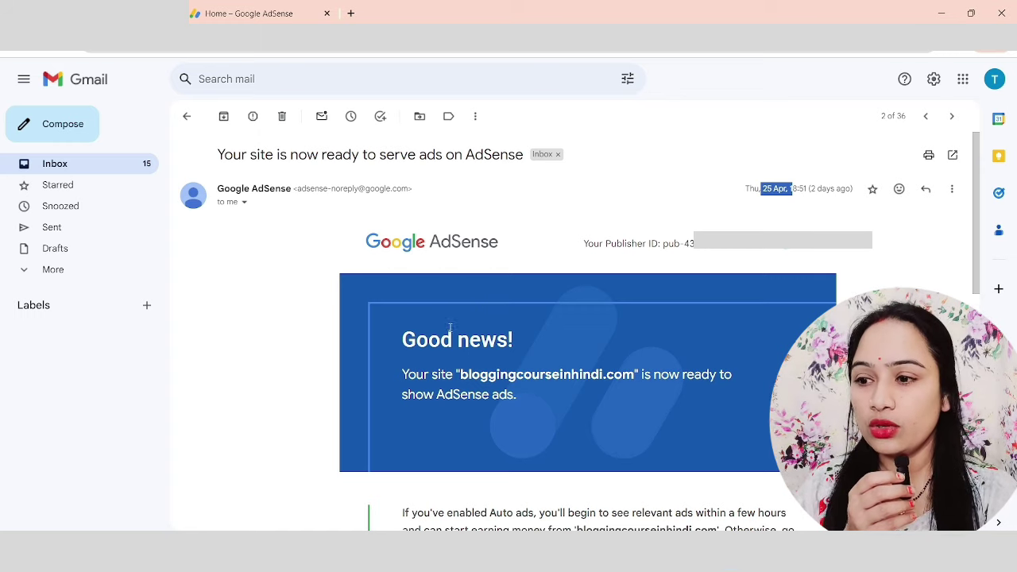
pyautogui.scroll(-3, 453, 327)
pyautogui.scroll(3, 453, 327)
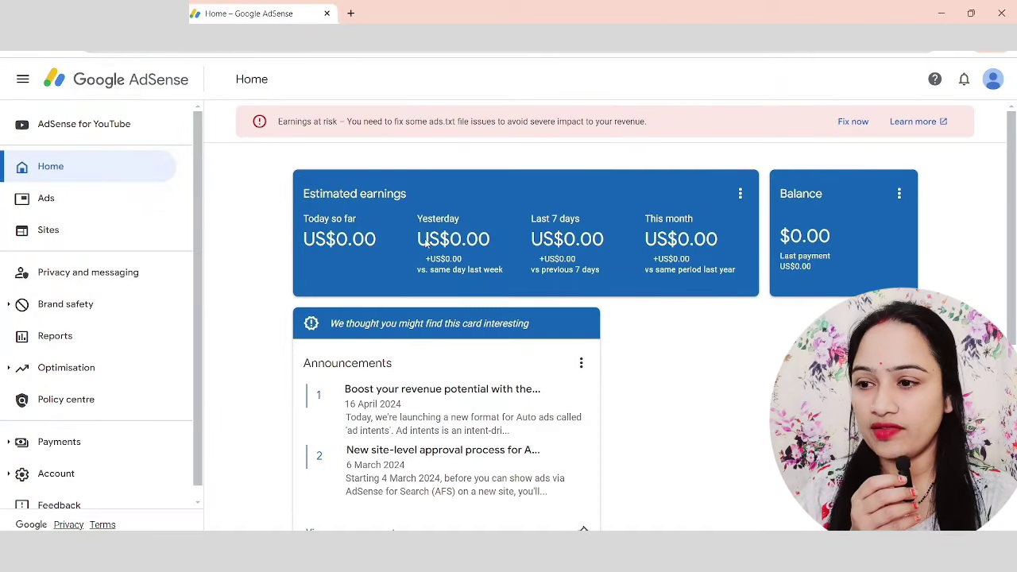
# Step: Switch to Google AdSense, check the site's approval status, and copy the AdSense code for the site's head section
pyautogui.click(46, 237)
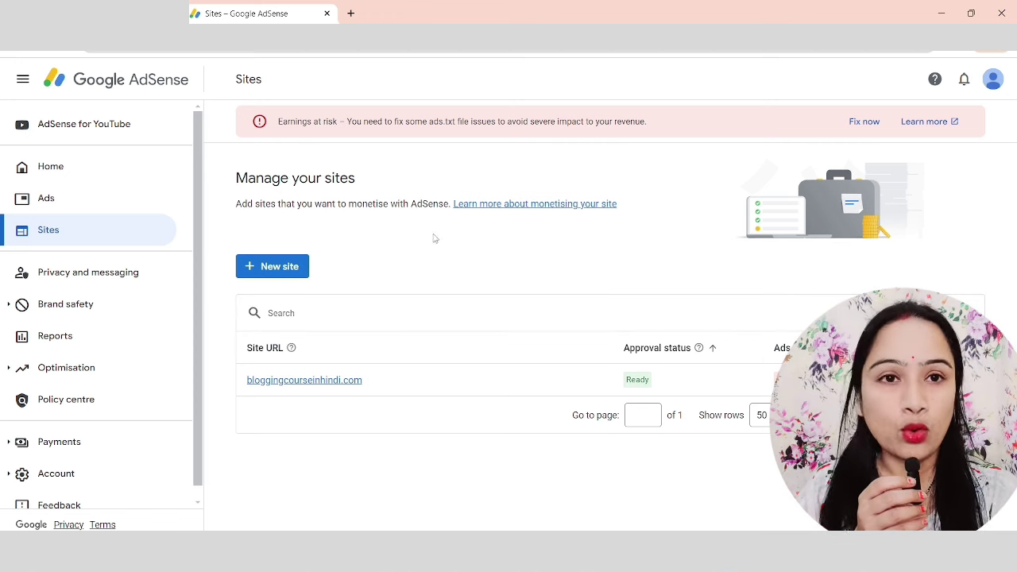
pyautogui.click(47, 202)
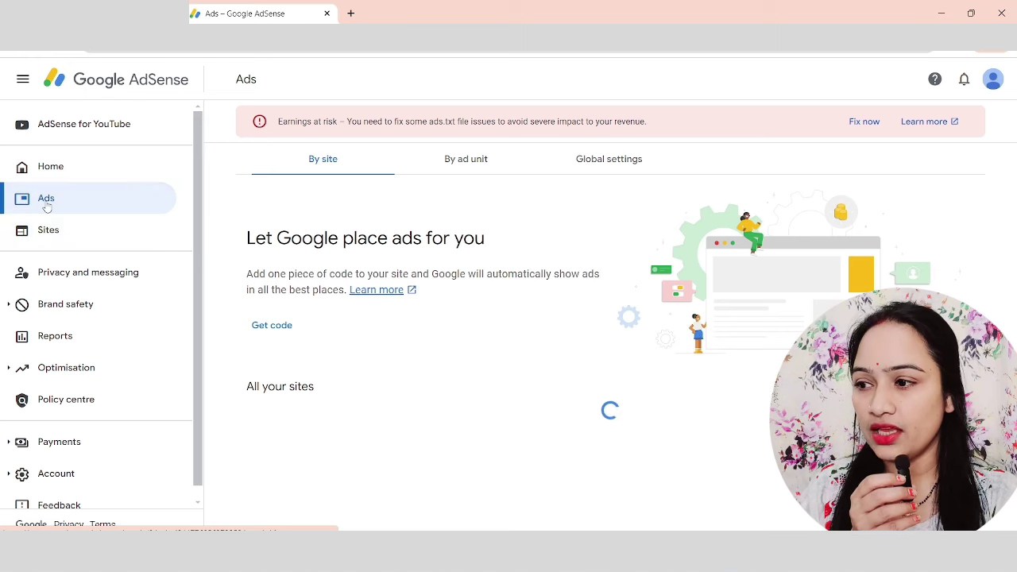
pyautogui.click(271, 327)
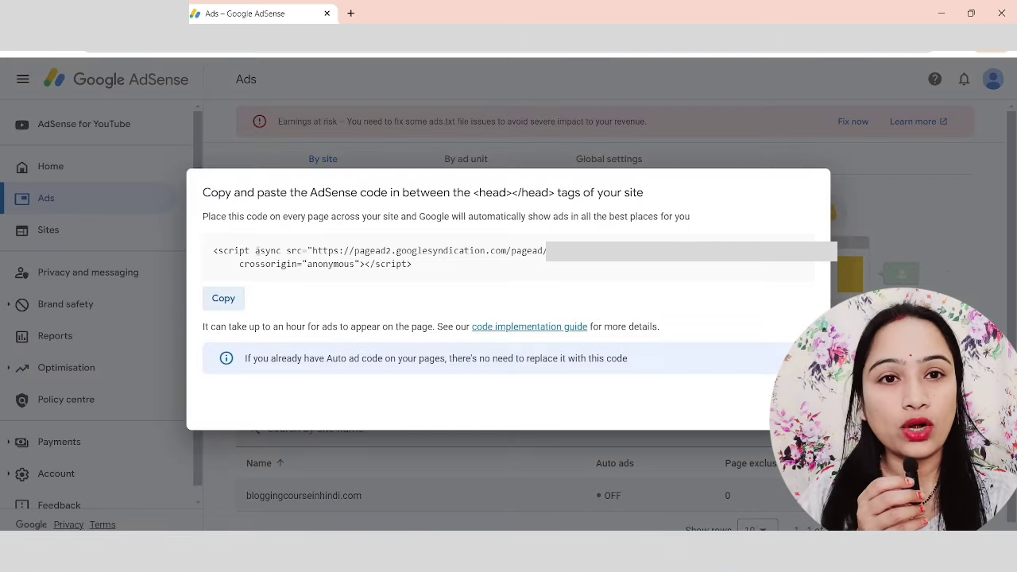
pyautogui.click(226, 299)
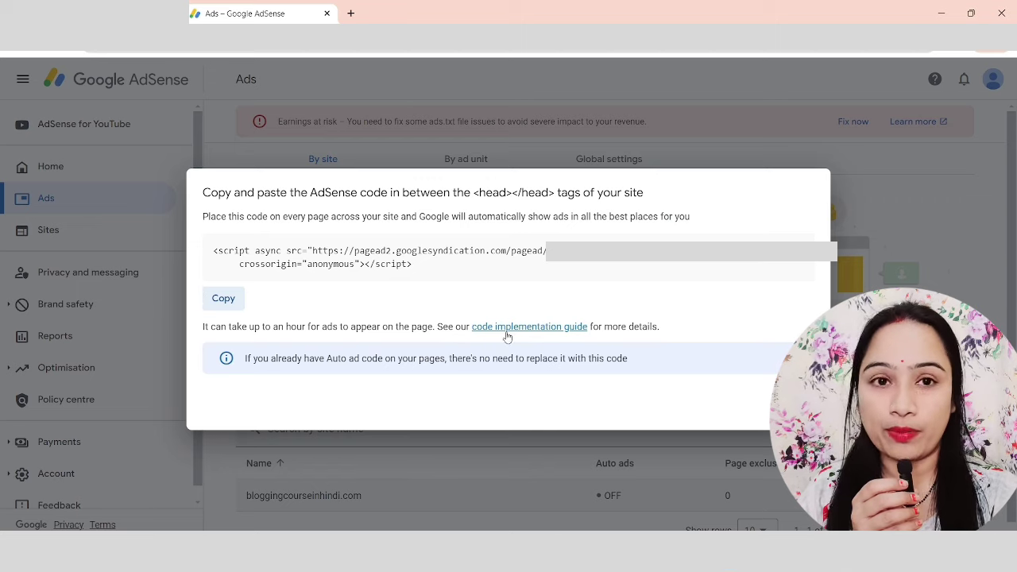
pyautogui.press('Escape')
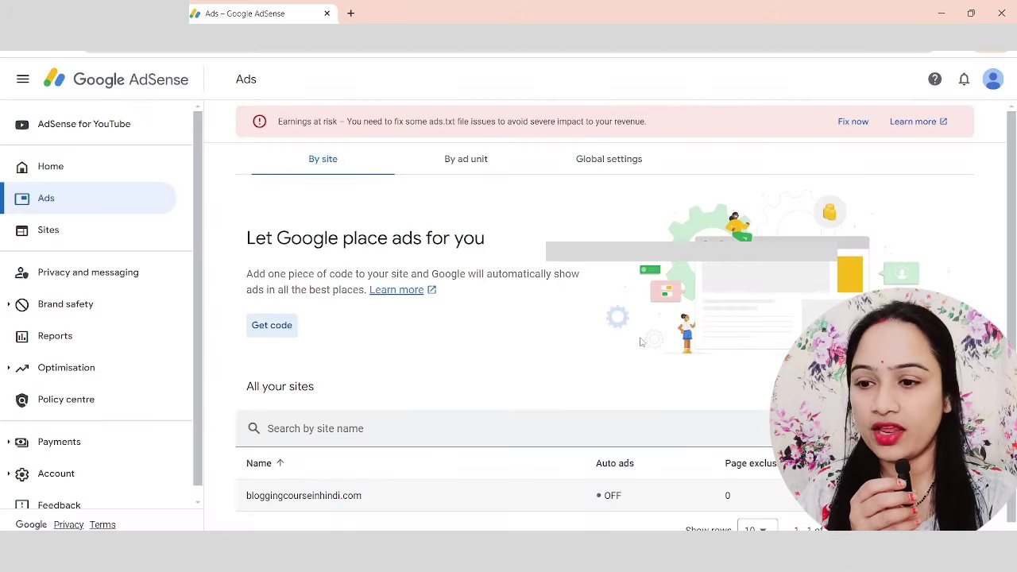
# Step: Review the managed sites list and the estimated earnings overview
pyautogui.click(140, 242)
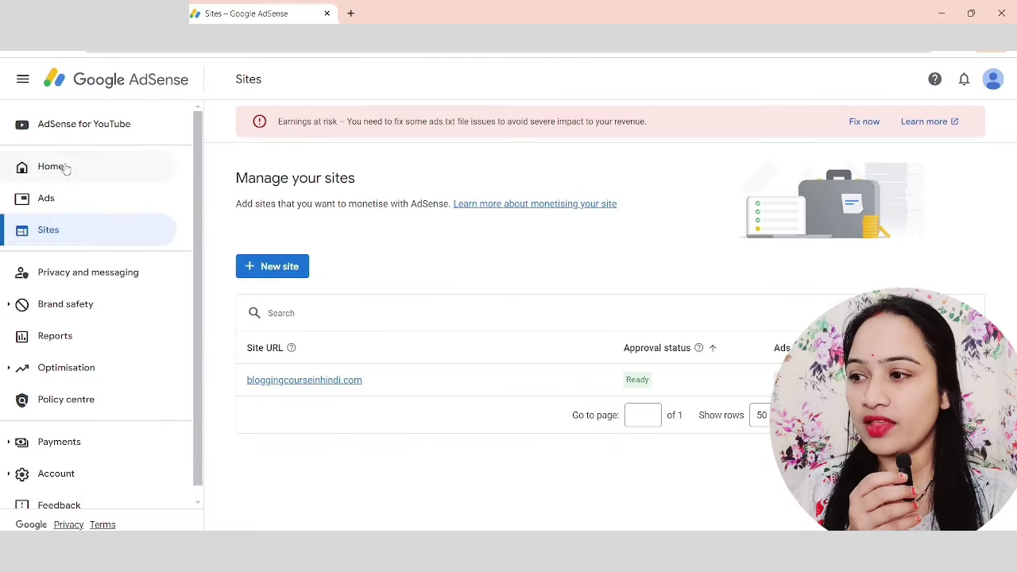
pyautogui.click(64, 167)
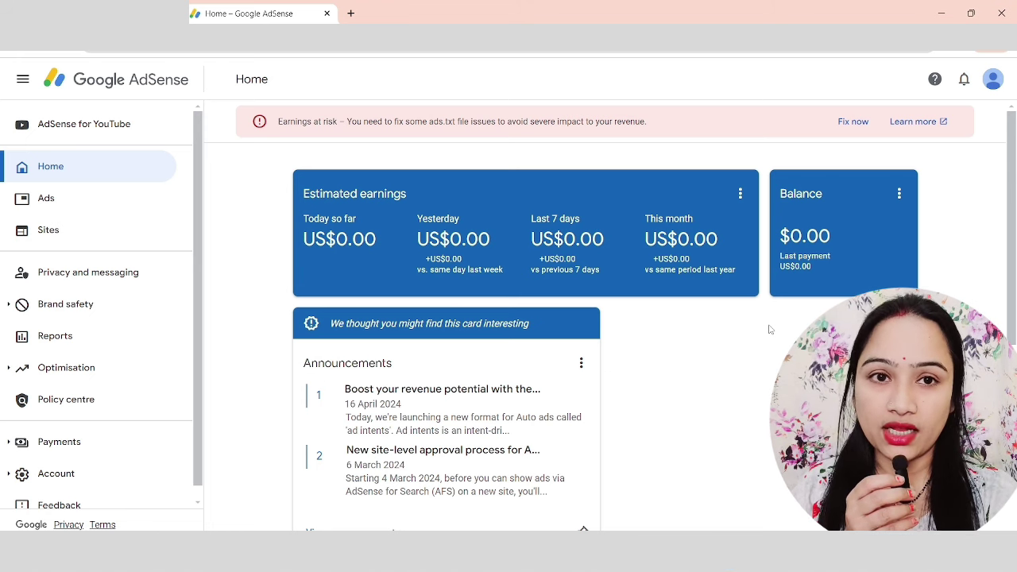
# Step: Open the ad settings preview for bloggingcourseinhindi.com and turn on Auto ads
pyautogui.click(59, 208)
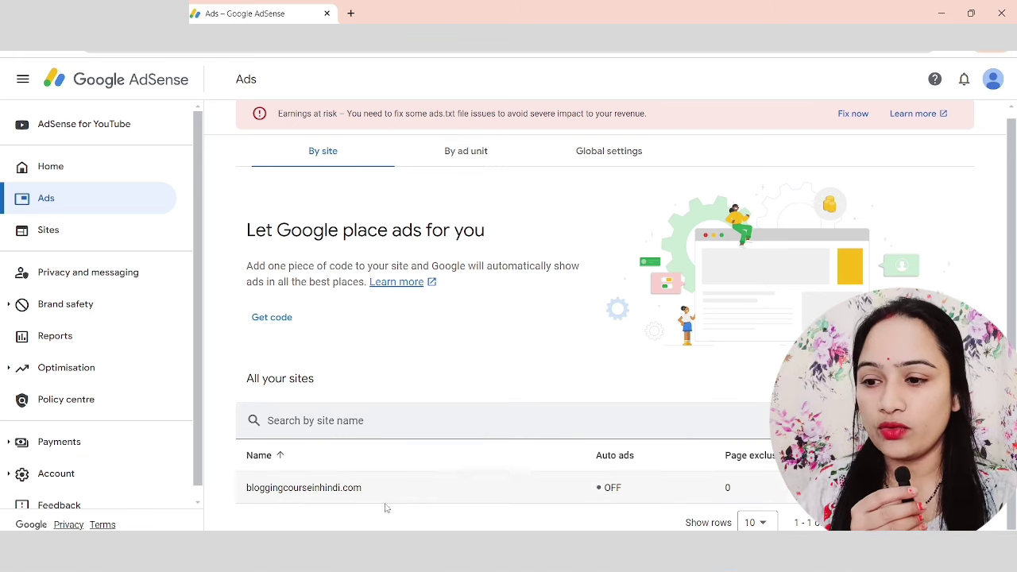
pyautogui.click(584, 486)
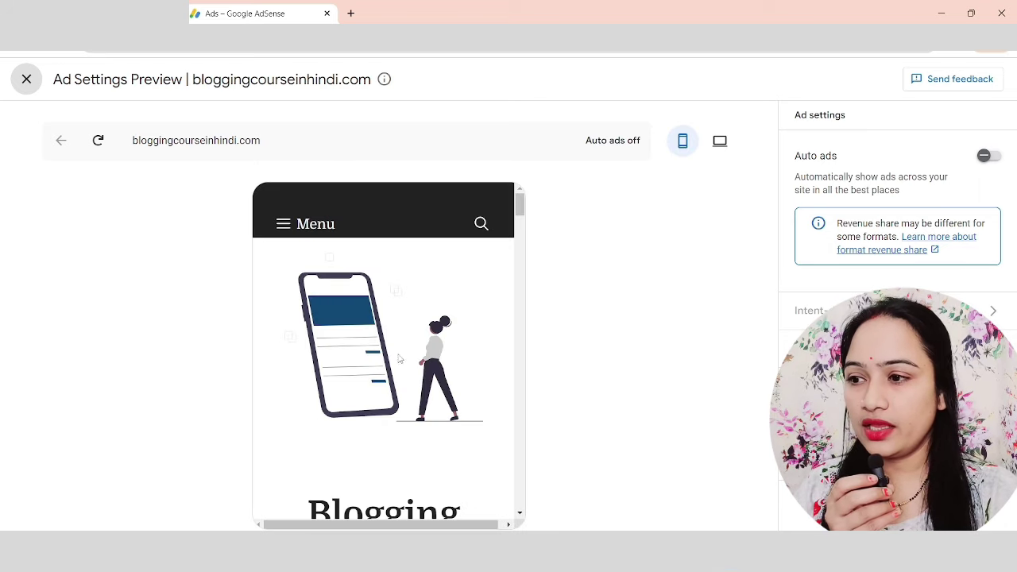
pyautogui.scroll(-5, 404, 364)
pyautogui.scroll(5, 404, 377)
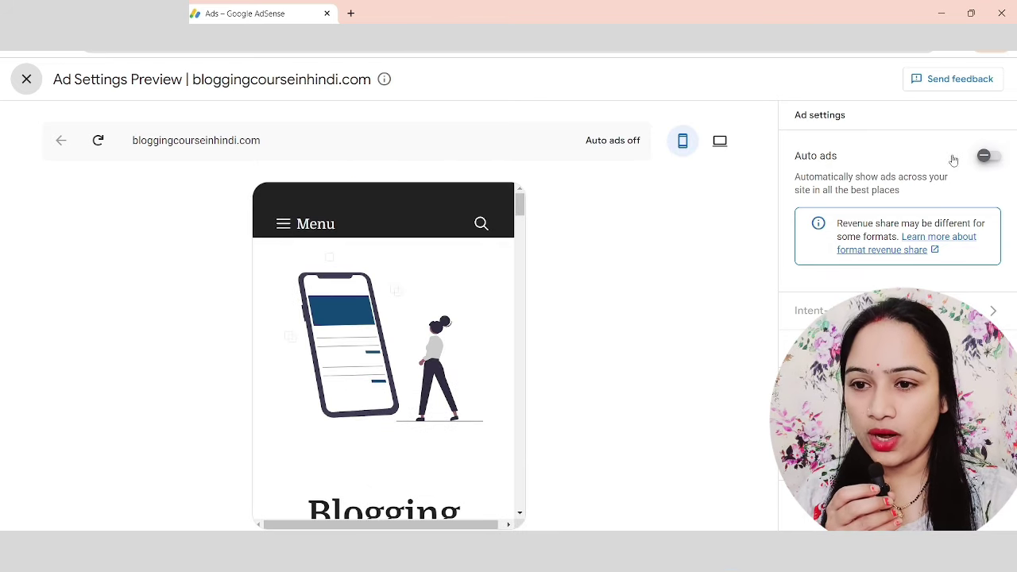
pyautogui.doubleClick(985, 155)
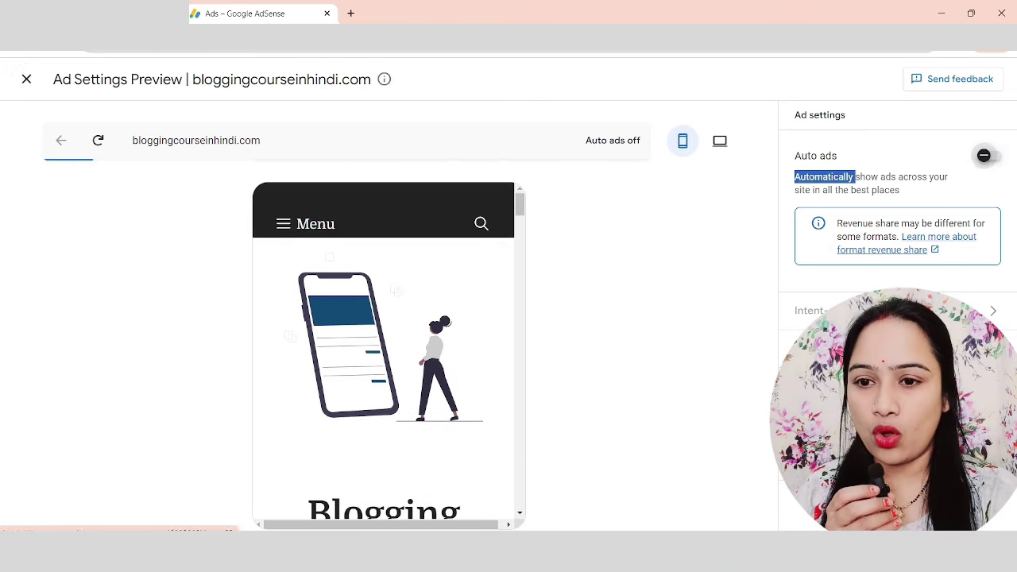
pyautogui.click(989, 156)
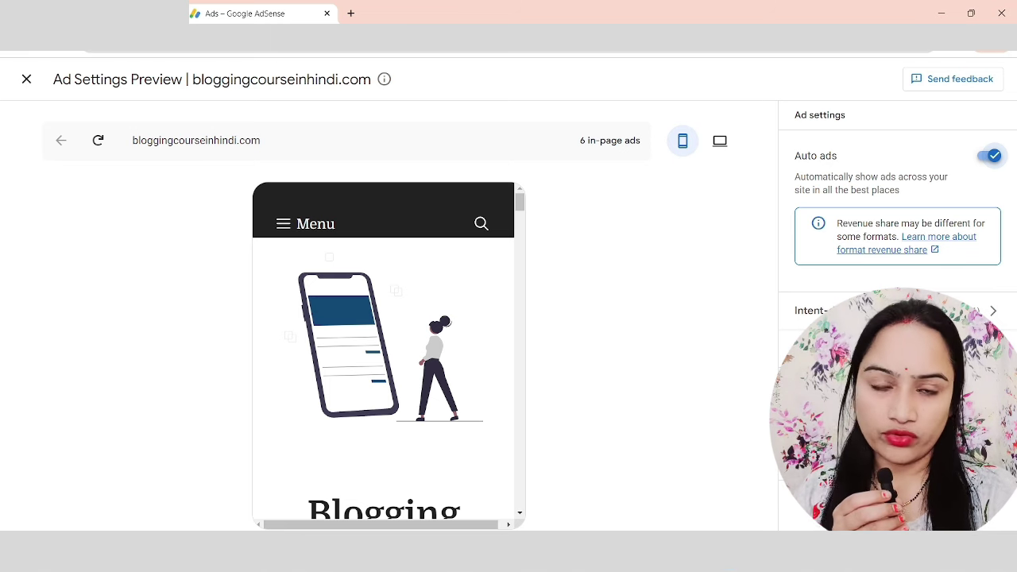
# Step: Examine the intent-driven, overlay and in-page ad format settings for the site
pyautogui.click(993, 310)
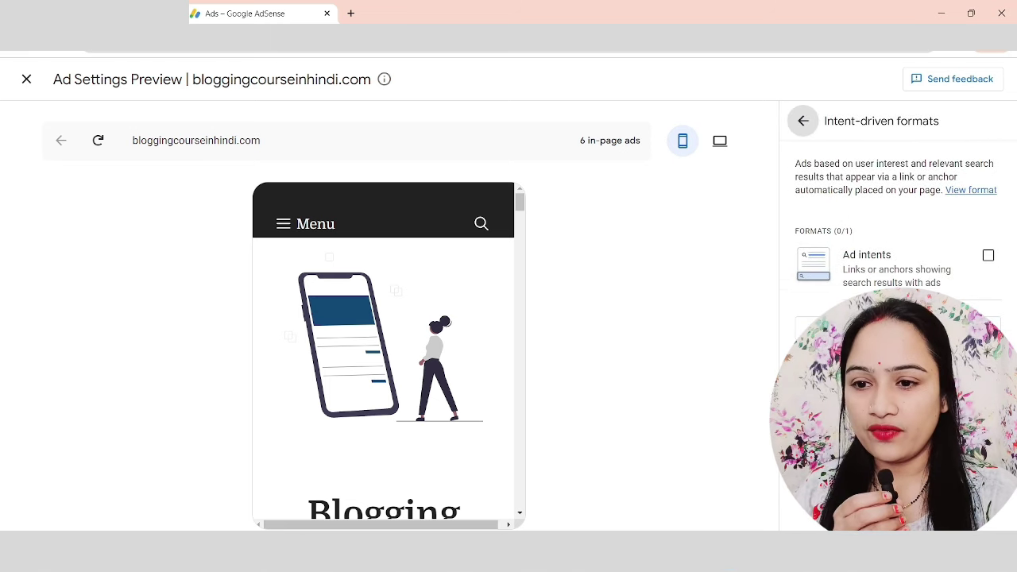
pyautogui.click(803, 121)
pyautogui.click(994, 350)
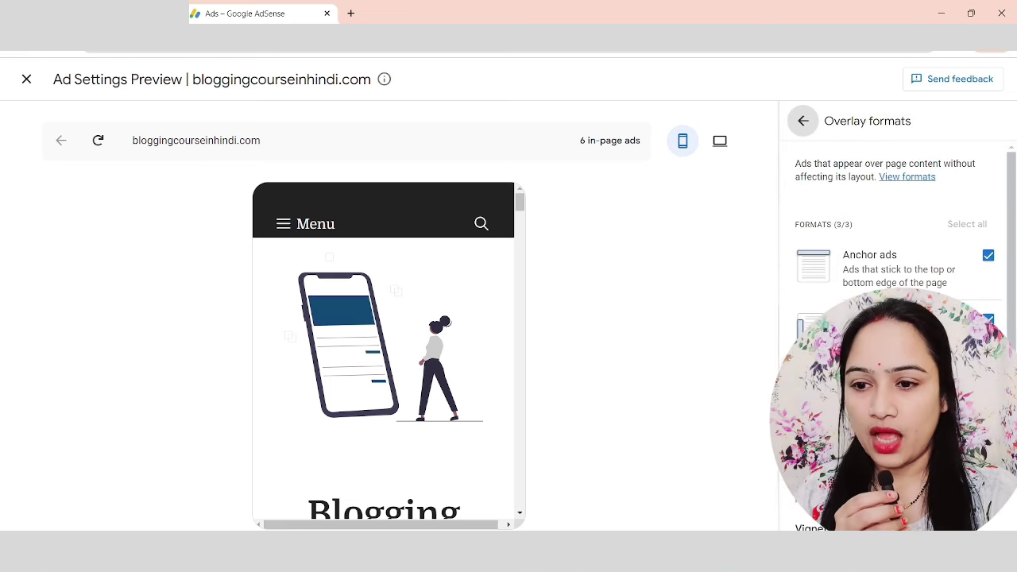
pyautogui.click(803, 120)
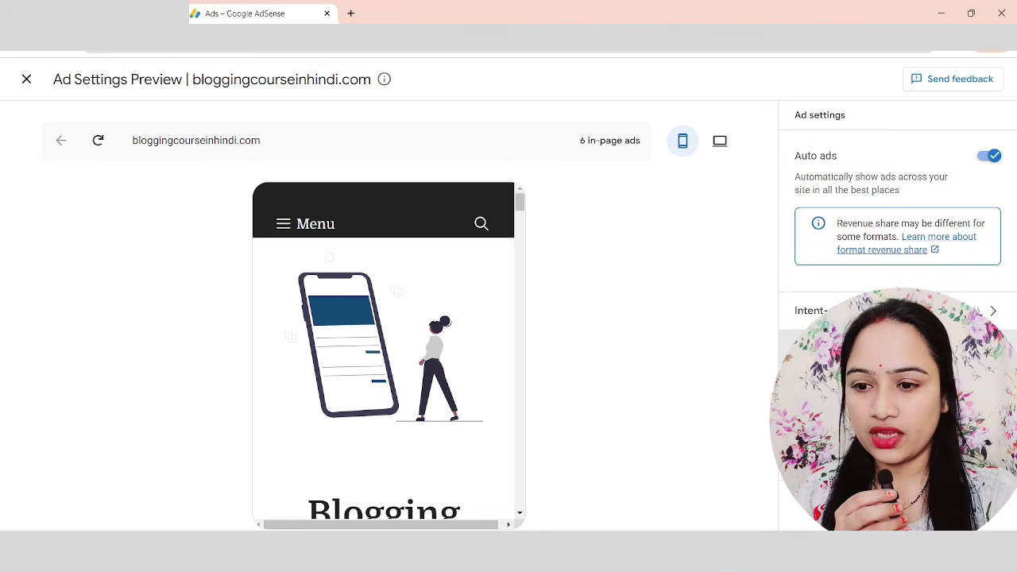
pyautogui.click(994, 389)
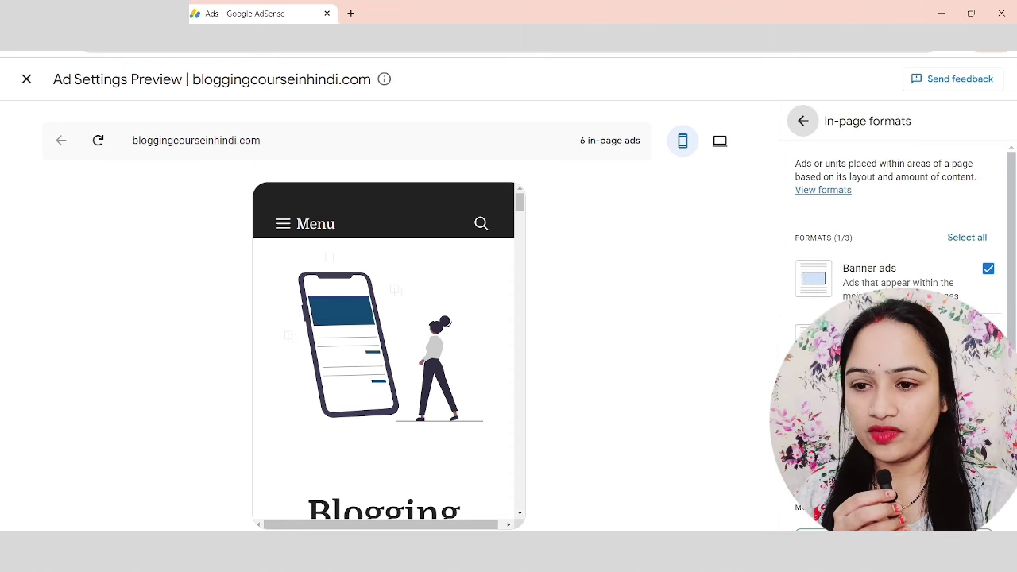
pyautogui.click(804, 132)
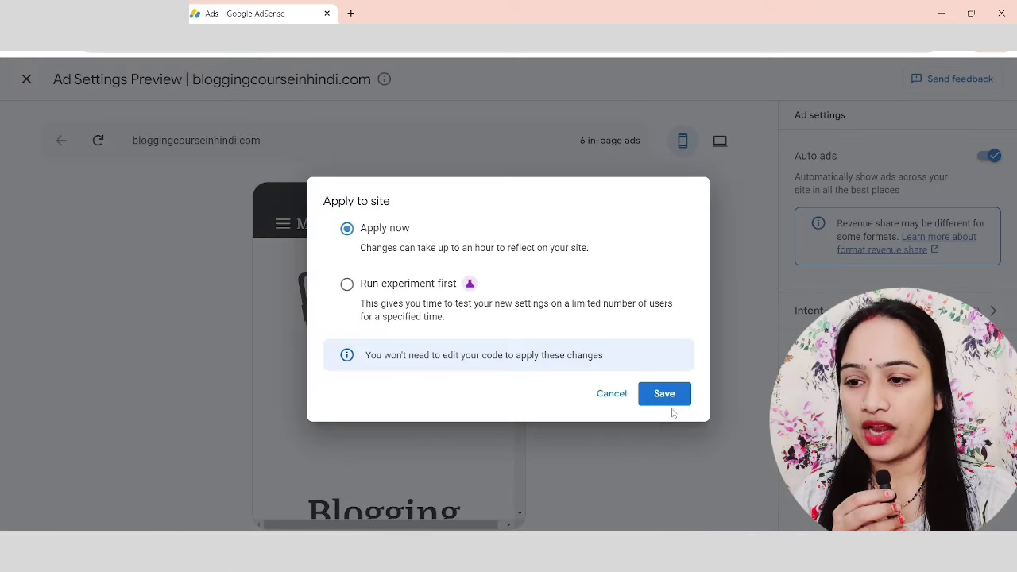
# Step: Save the Auto ads settings to the site with the Apply now option and dismiss the notification
pyautogui.click(672, 403)
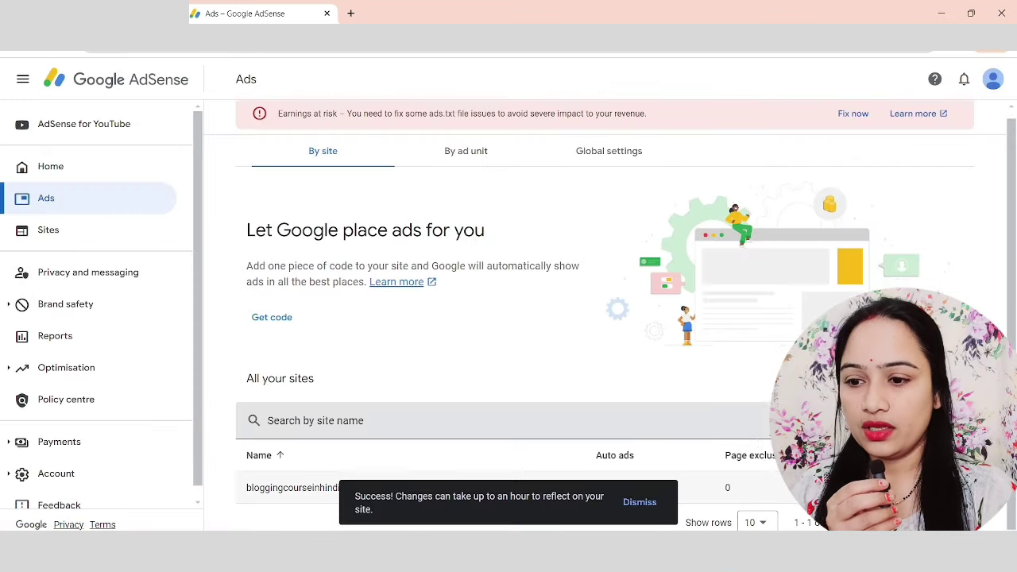
pyautogui.click(632, 502)
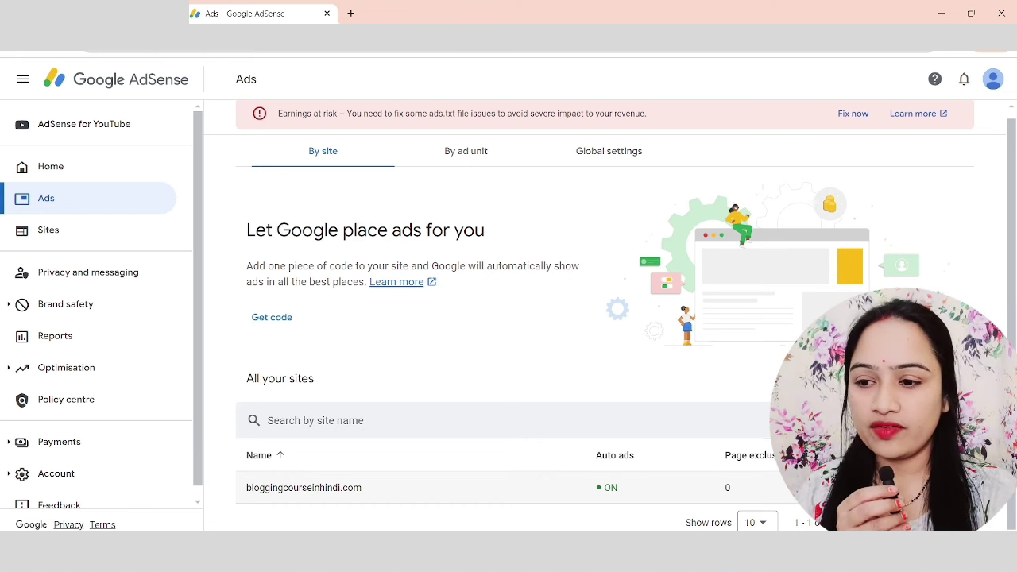
# Step: Recheck the ad settings preview of bloggingcourseinhindi.com and the account's earnings overview
pyautogui.click(954, 487)
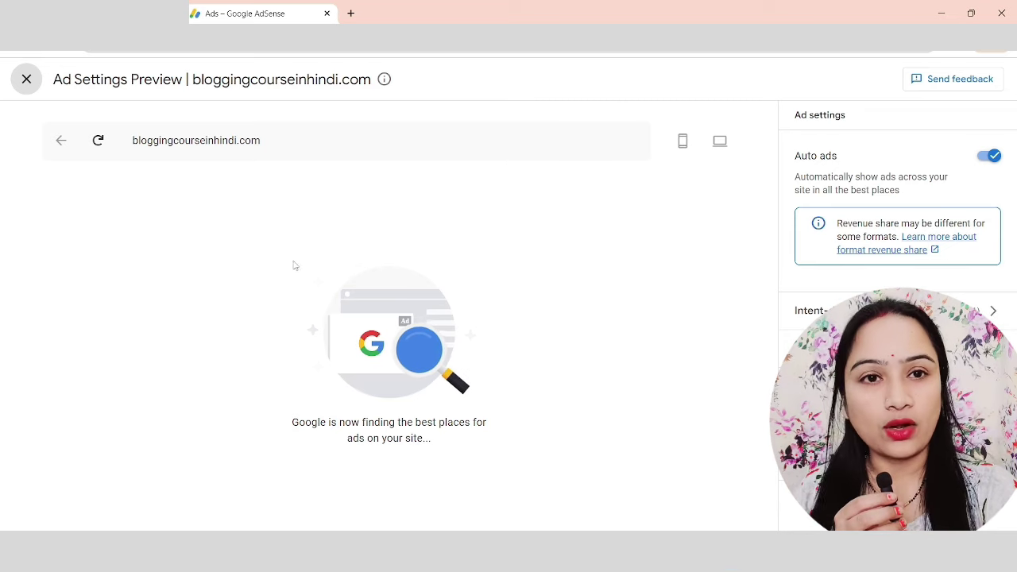
pyautogui.click(27, 79)
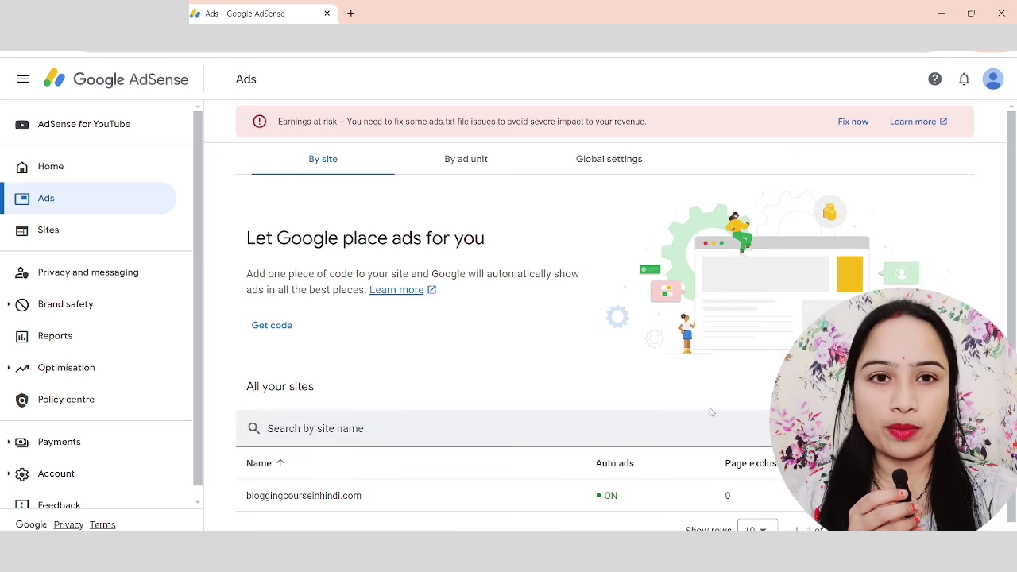
pyautogui.scroll(-1, 522, 319)
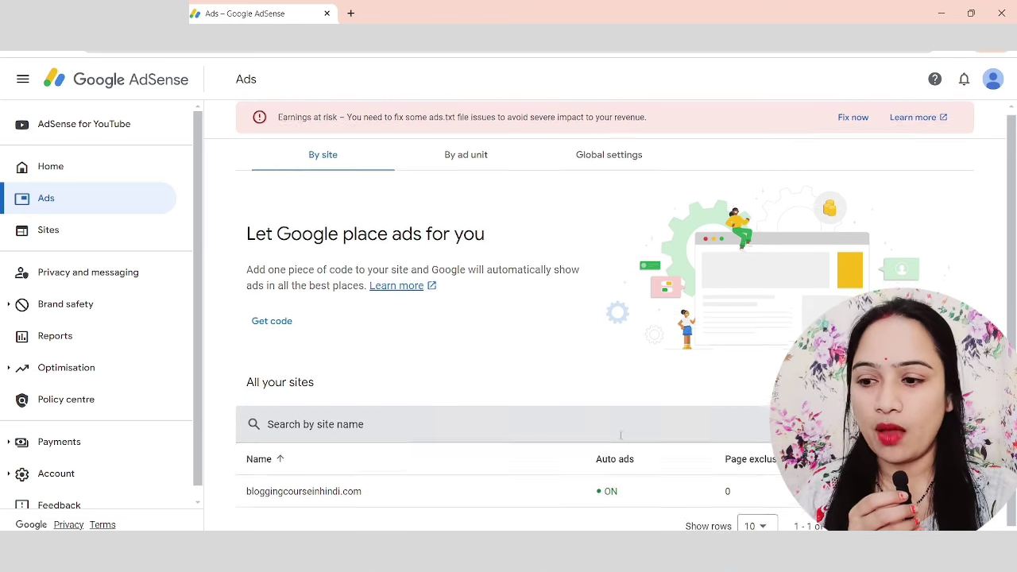
pyautogui.click(48, 166)
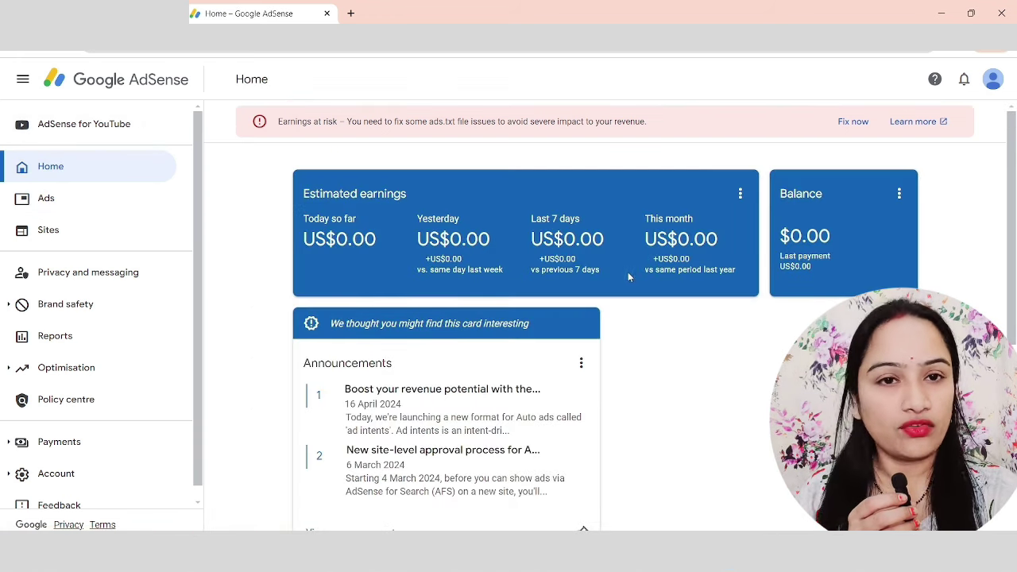
pyautogui.click(84, 209)
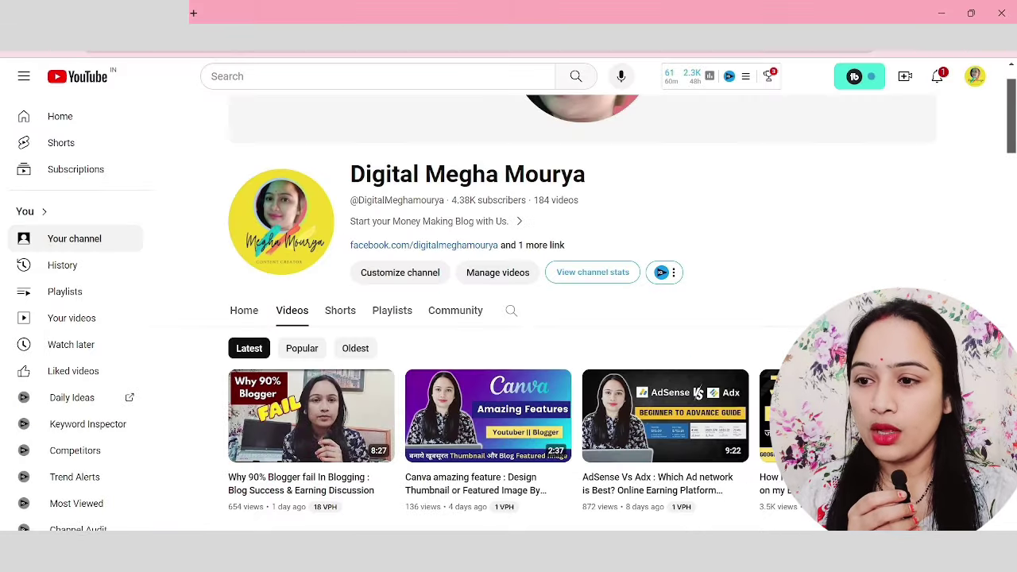
# Step: Switch to the YouTube channel page and browse its list of latest videos
pyautogui.scroll(-10, 568, 342)
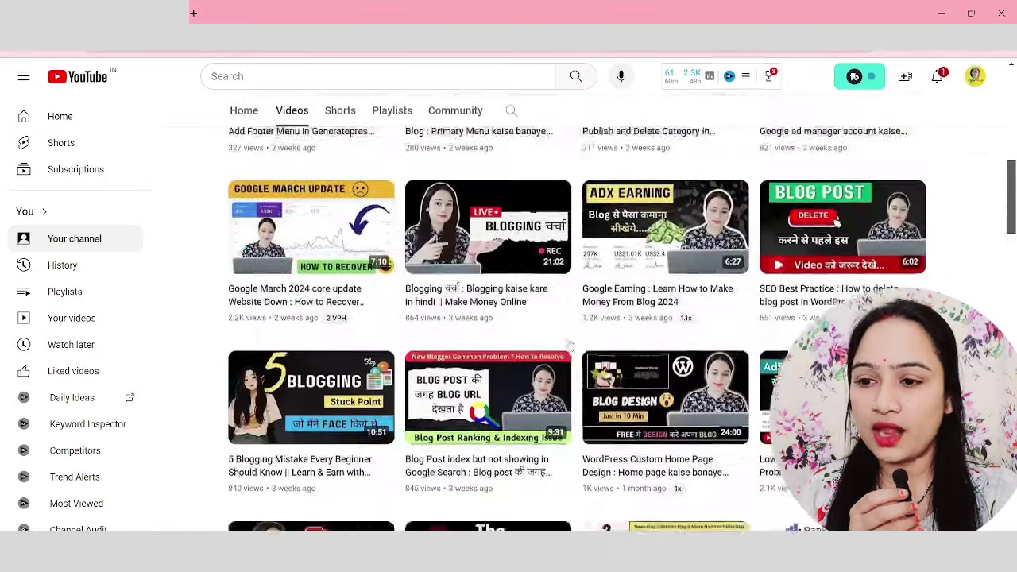
pyautogui.scroll(-9, 568, 357)
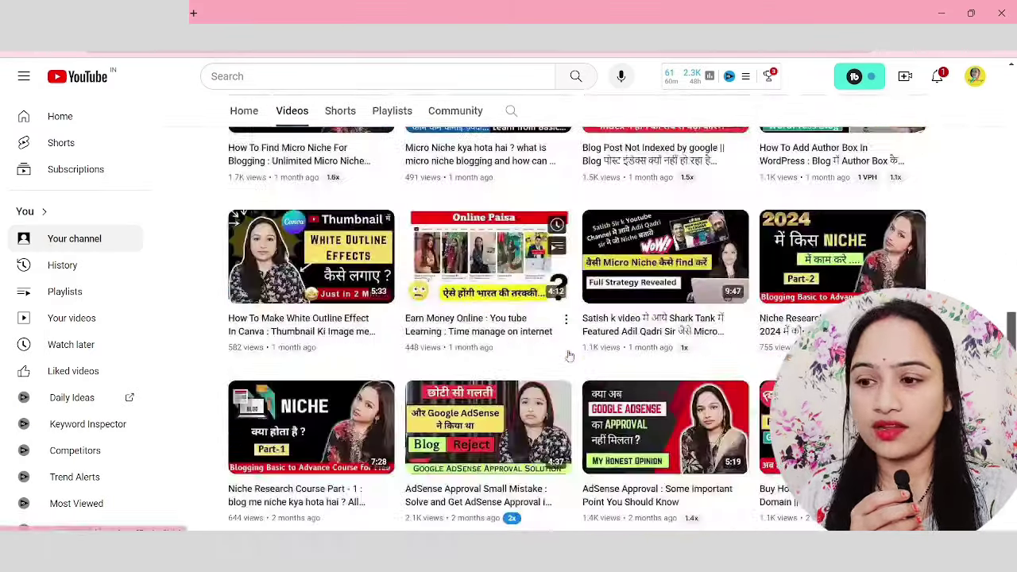
pyautogui.scroll(5, 569, 359)
pyautogui.scroll(15, 569, 359)
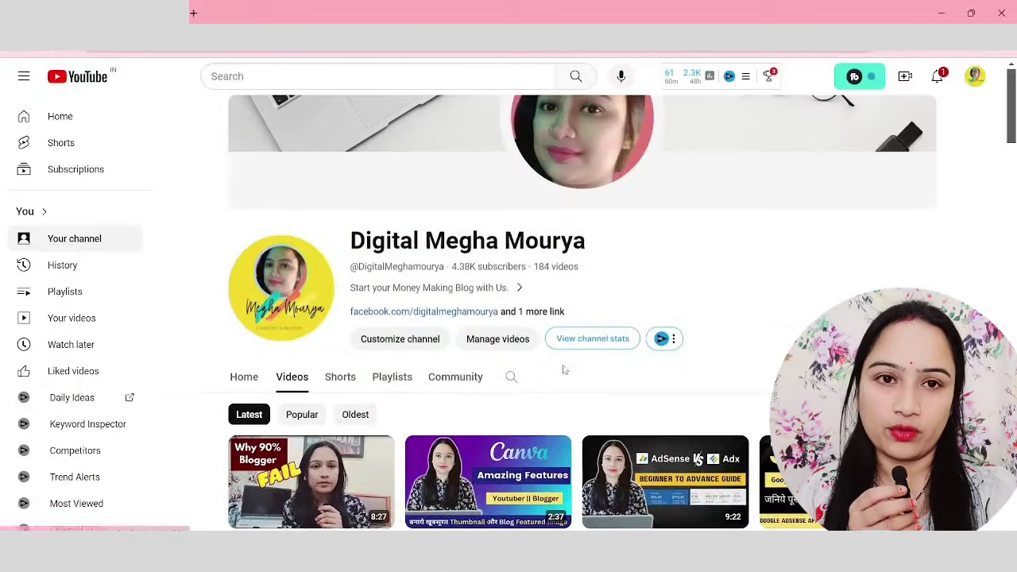